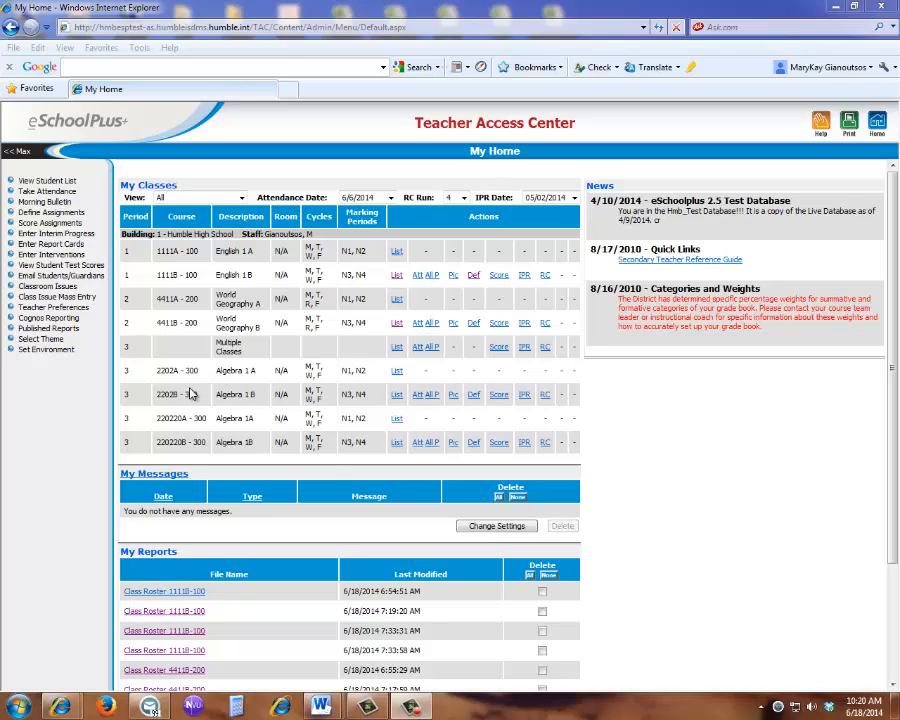
Step: Filter the My Classes list to the current marking period, and switch it back to all classes
{"action": "left_click", "coordinate": [241, 198]}
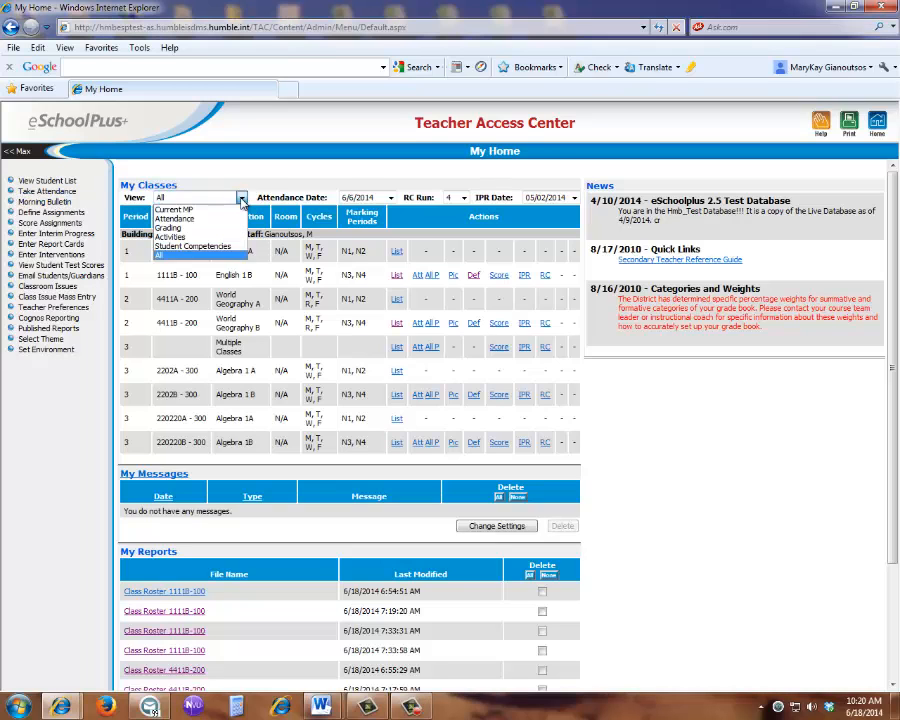
{"action": "left_click", "coordinate": [190, 210]}
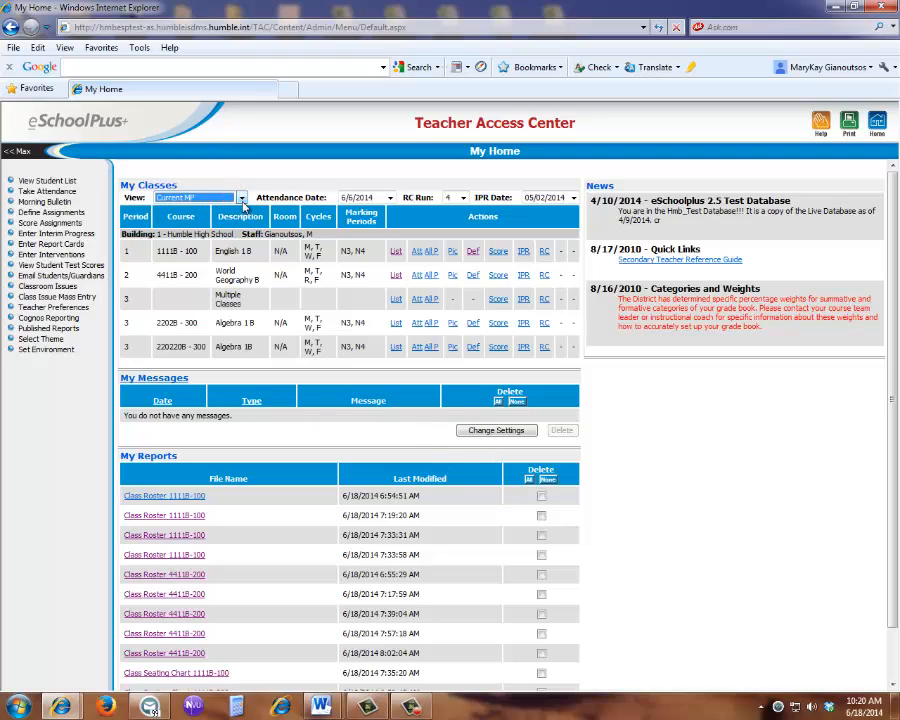
{"action": "left_click", "coordinate": [215, 197]}
{"action": "left_click", "coordinate": [209, 257]}
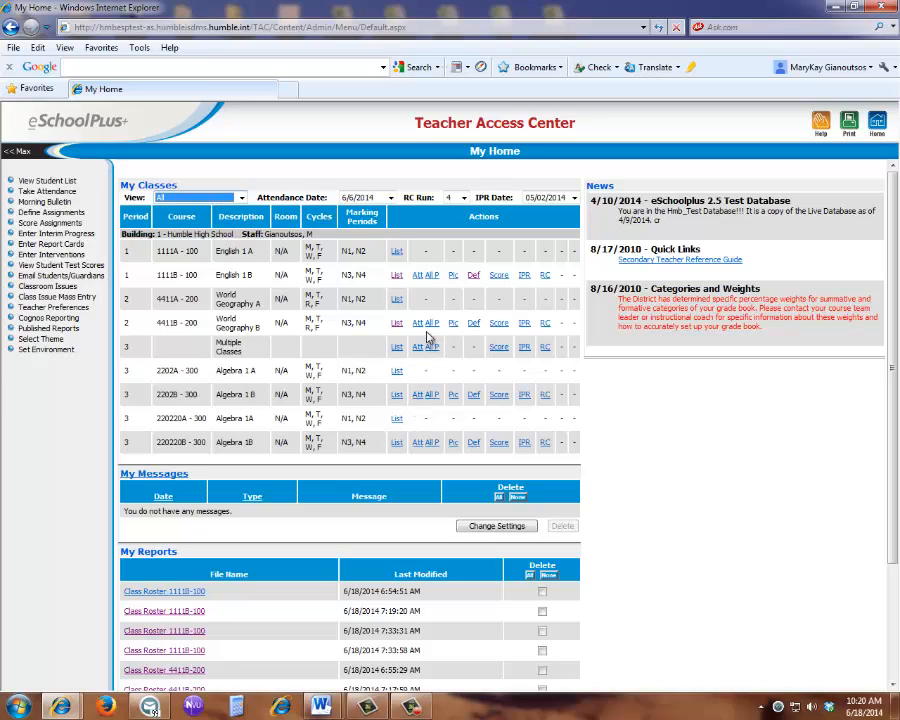
Step: Open the category definitions for the period 1 English 1 B class (1111B - 100)
{"action": "left_click", "coordinate": [474, 276]}
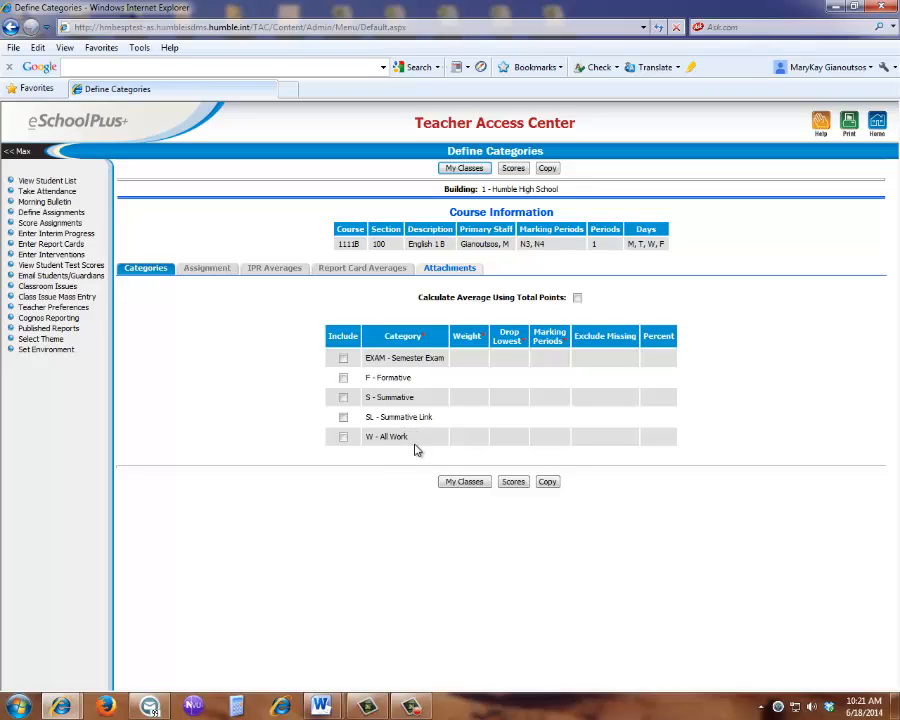
{"action": "left_click", "coordinate": [150, 708]}
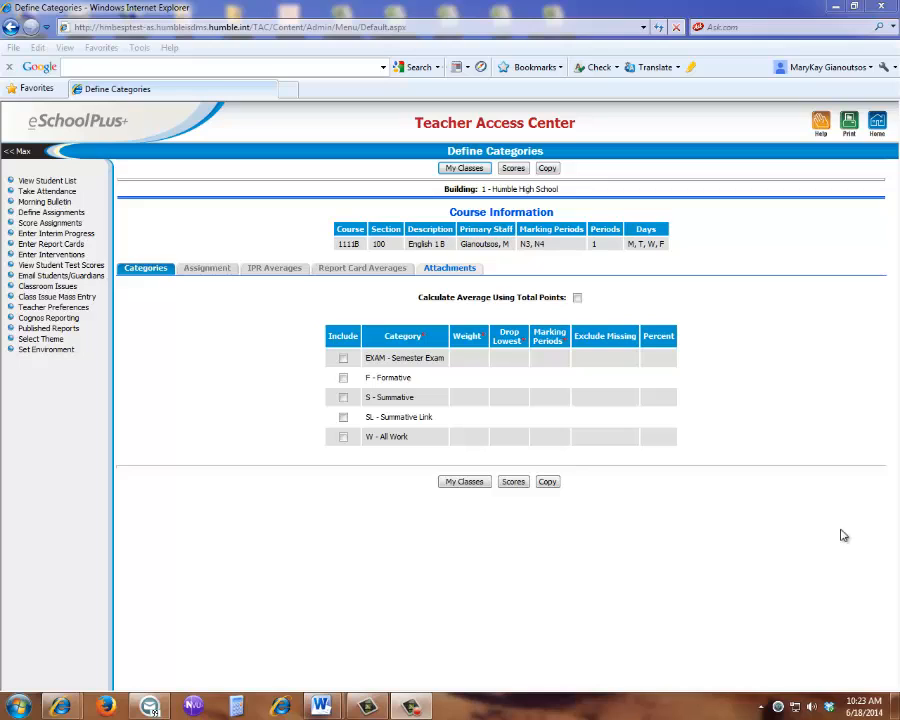
Step: Include and save the Formative category with a weight of 0.40 and the Summative category with a weight of 0.60
{"action": "left_click", "coordinate": [343, 377]}
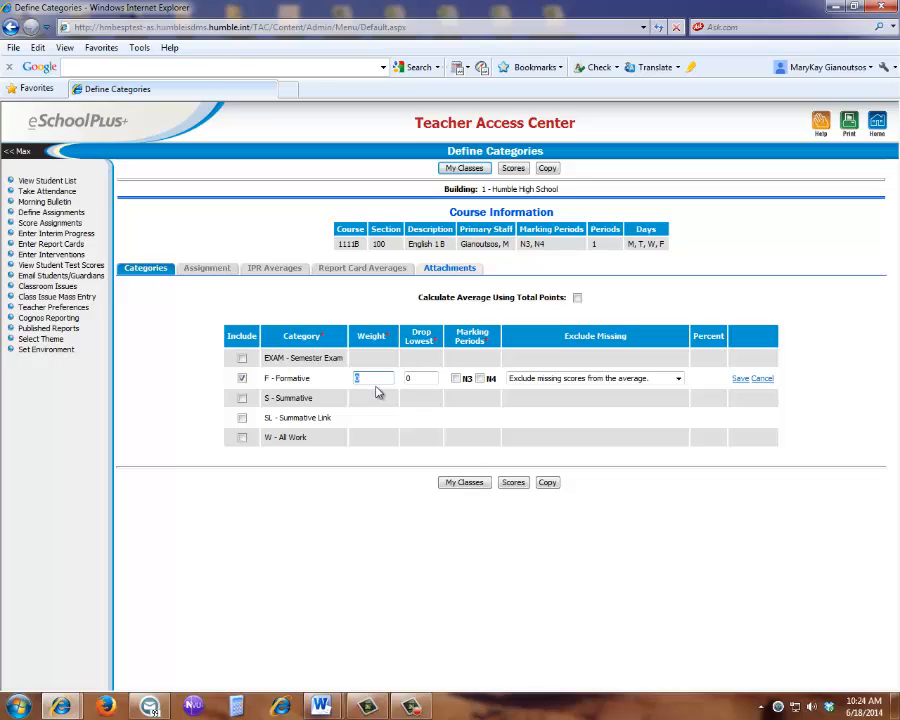
{"action": "key", "text": "BackSpace"}
{"action": "type", "text": "4"}
{"action": "left_click", "coordinate": [742, 380]}
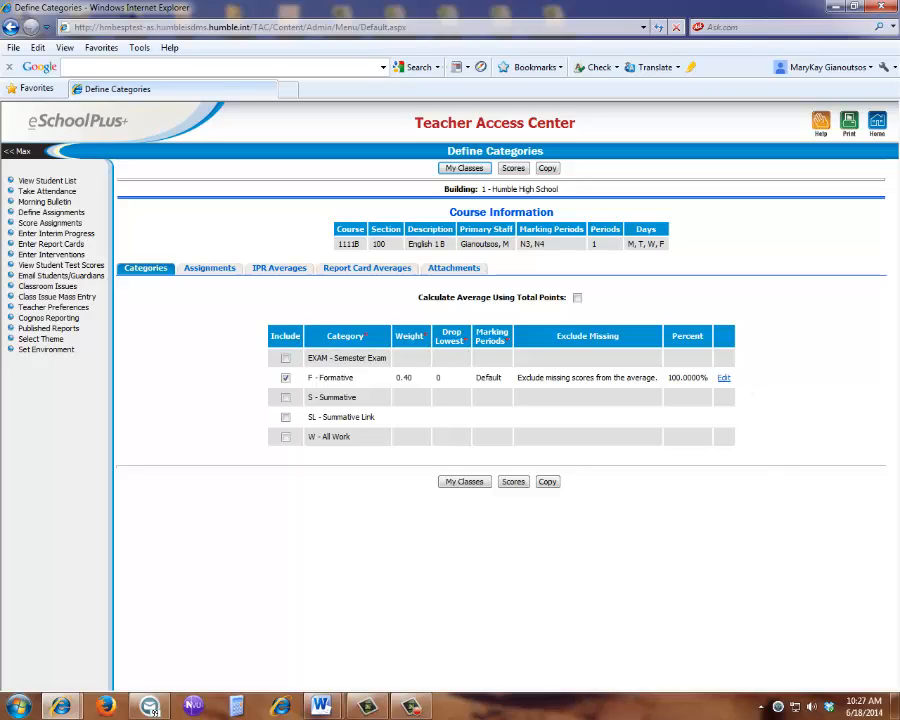
{"action": "key", "text": "F10"}
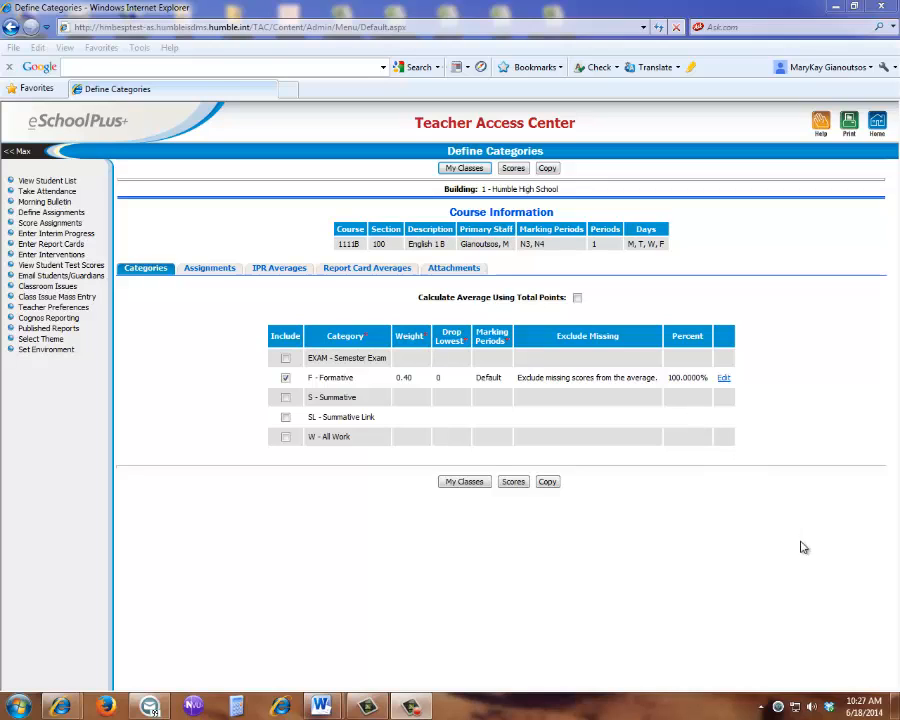
{"action": "left_click", "coordinate": [285, 397]}
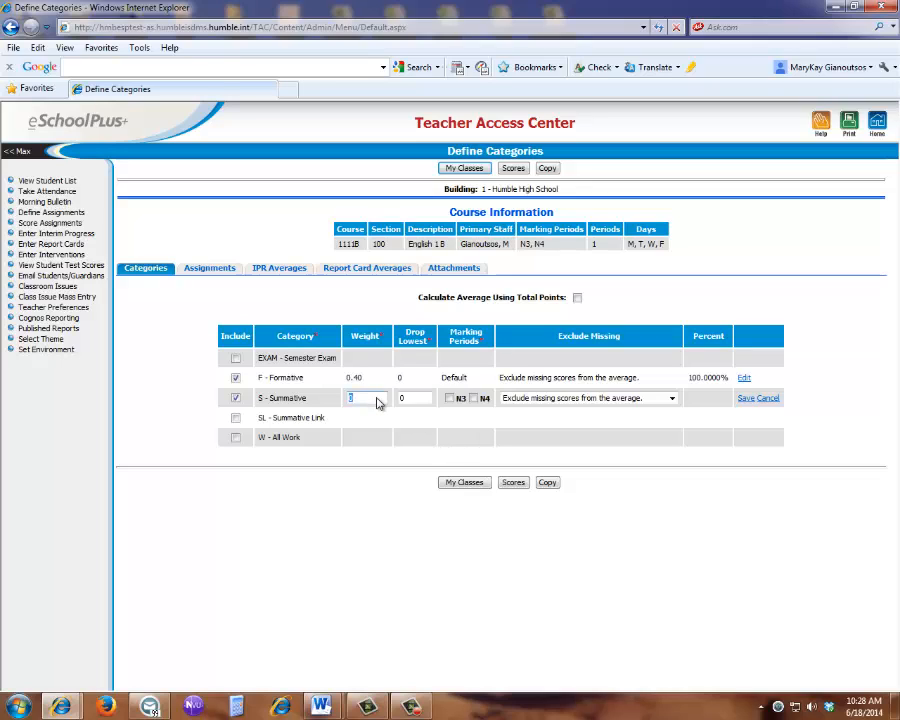
{"action": "type", "text": ".6"}
{"action": "left_click", "coordinate": [746, 398]}
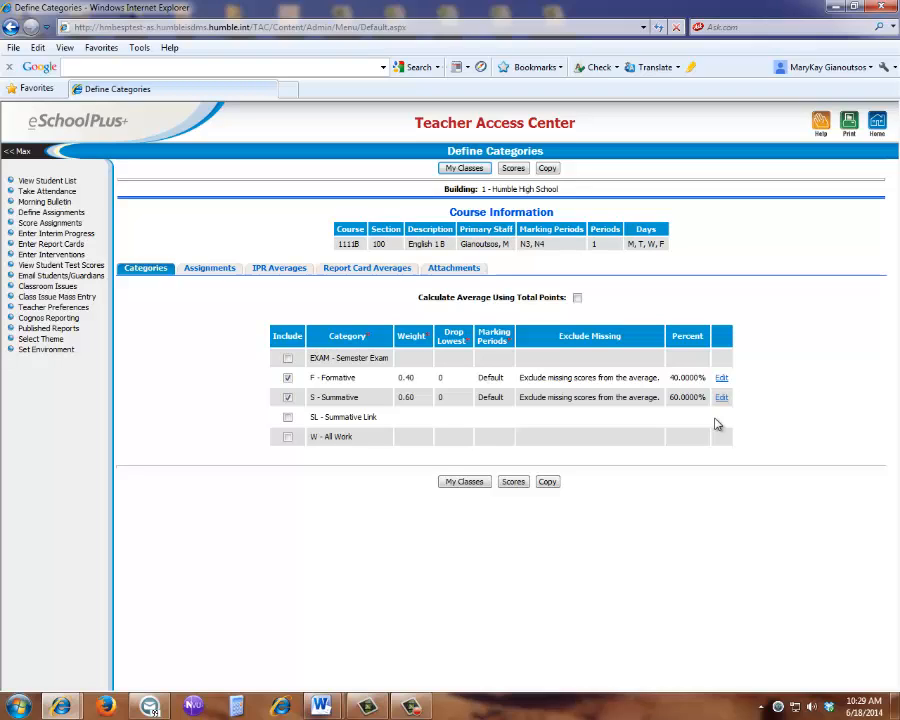
Step: Replace the Formative and Summative categories with the All Work category at a weight of 1, and save it
{"action": "left_click", "coordinate": [287, 379]}
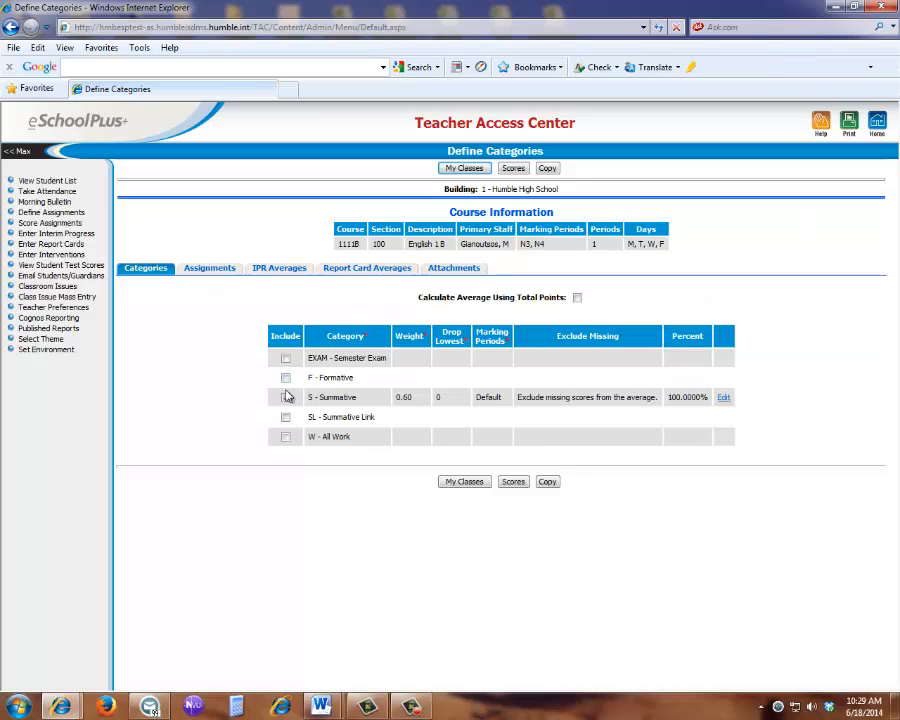
{"action": "left_click", "coordinate": [286, 398]}
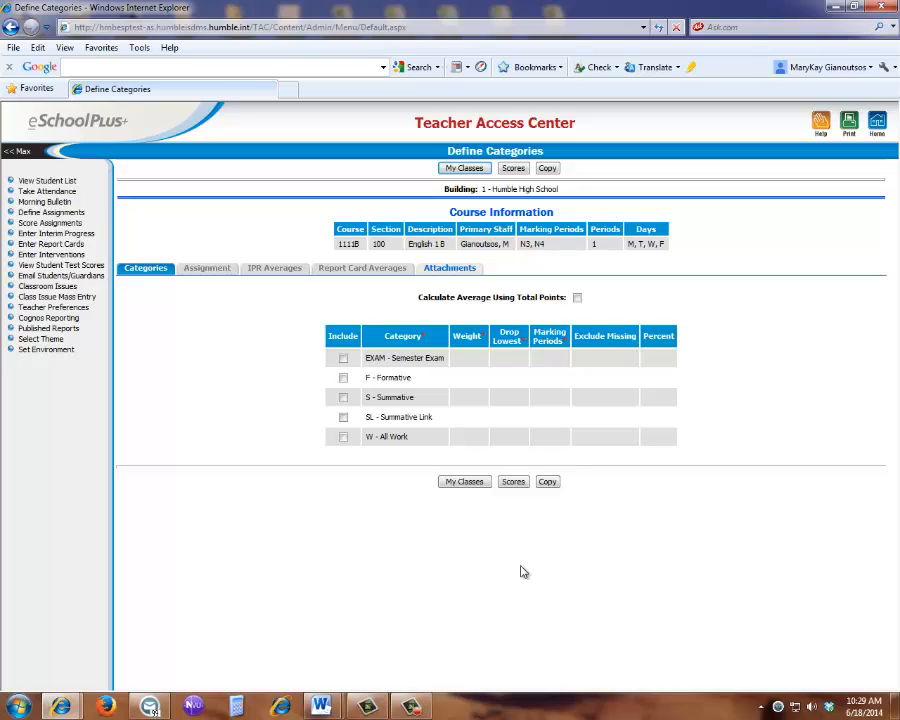
{"action": "left_click", "coordinate": [343, 438]}
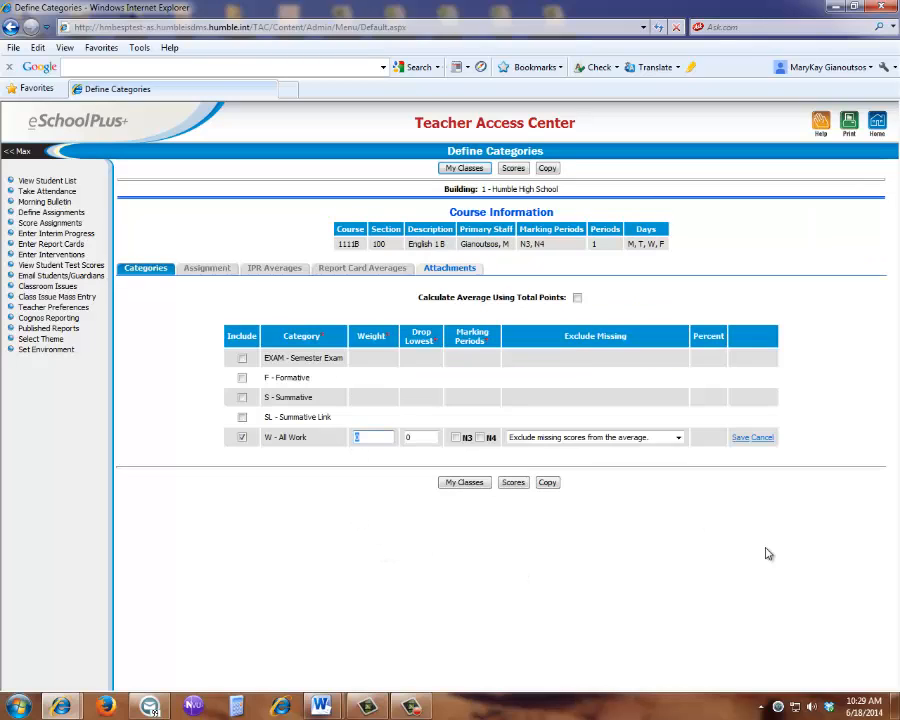
{"action": "key", "text": "F9"}
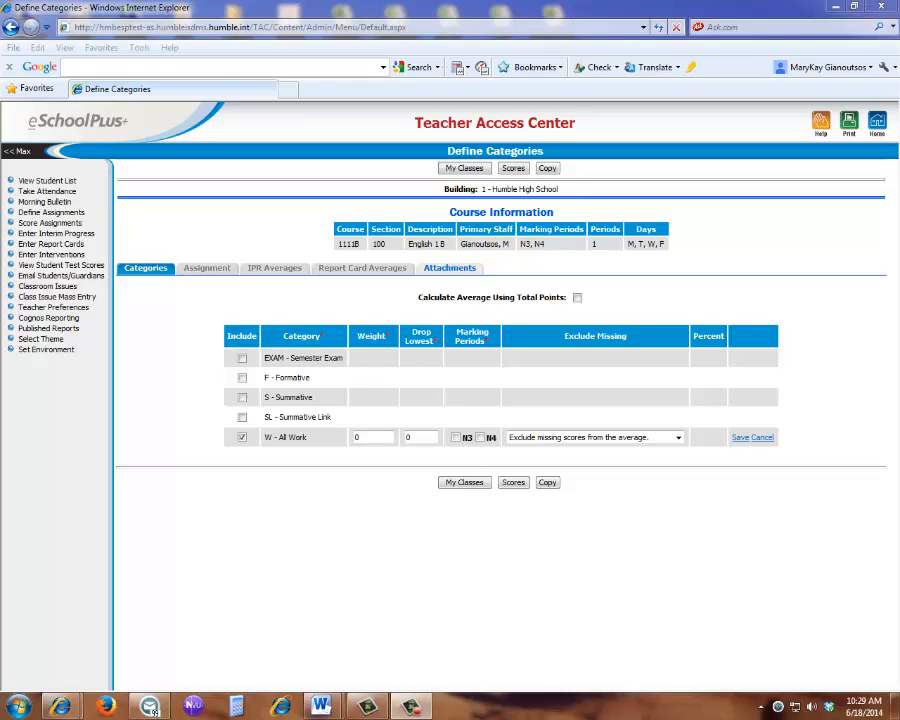
{"action": "left_click", "coordinate": [366, 440]}
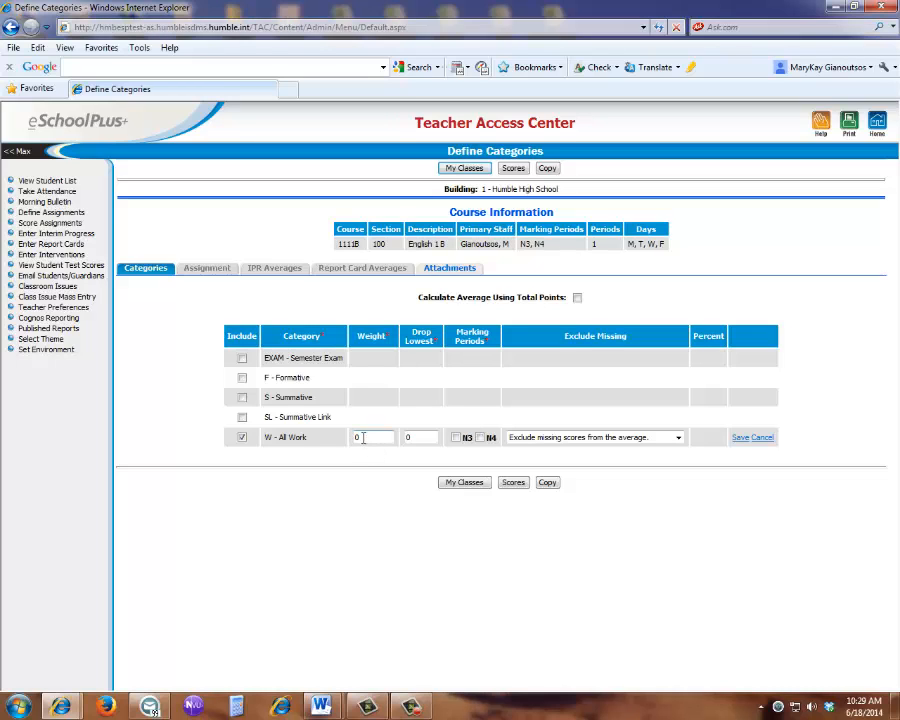
{"action": "type", "text": "1"}
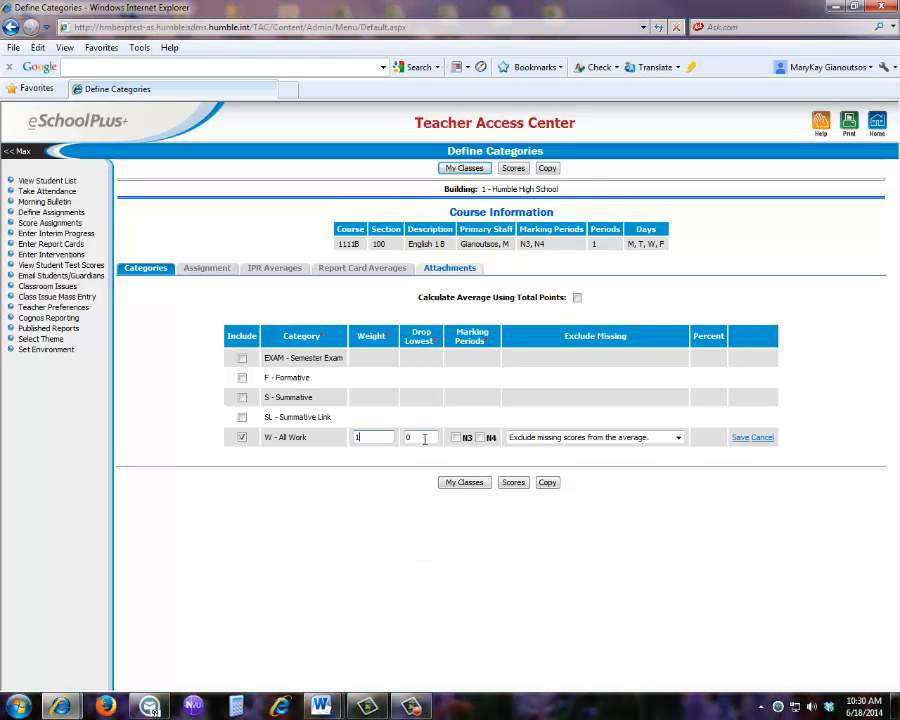
{"action": "left_click_drag", "start_coordinate": [424, 438], "coordinate": [406, 437]}
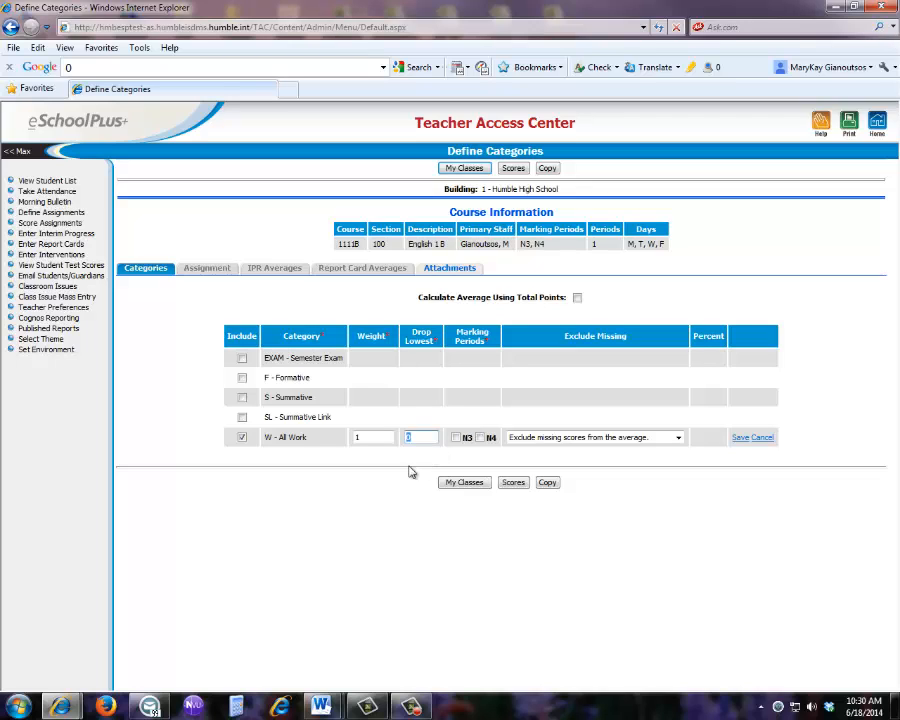
{"action": "left_click", "coordinate": [740, 437]}
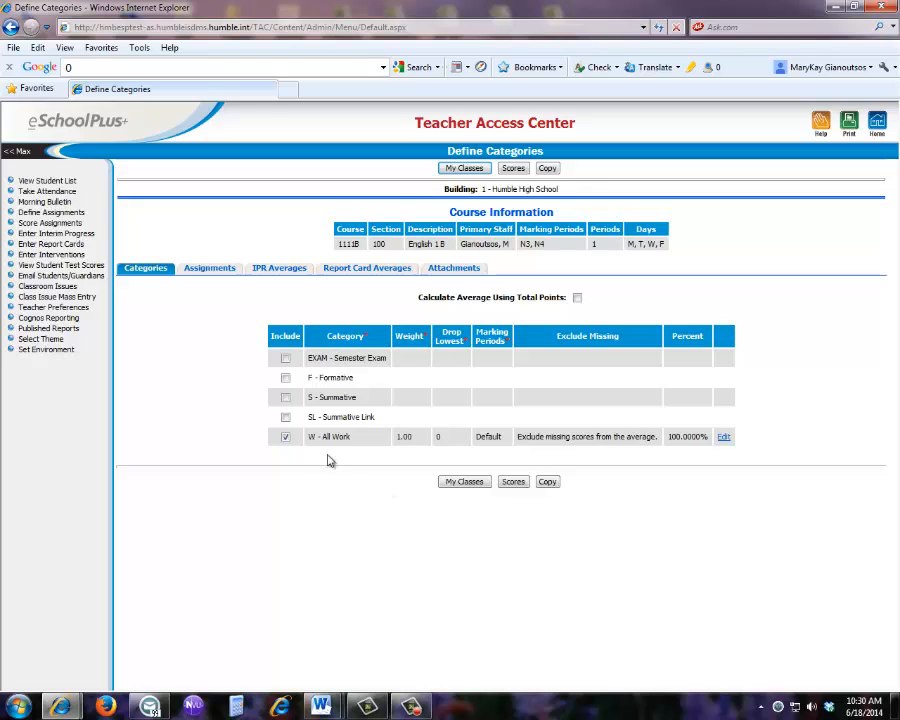
Step: Replace the All Work category with the Formative category at a weight of 0.4, and save it
{"action": "left_click", "coordinate": [286, 438]}
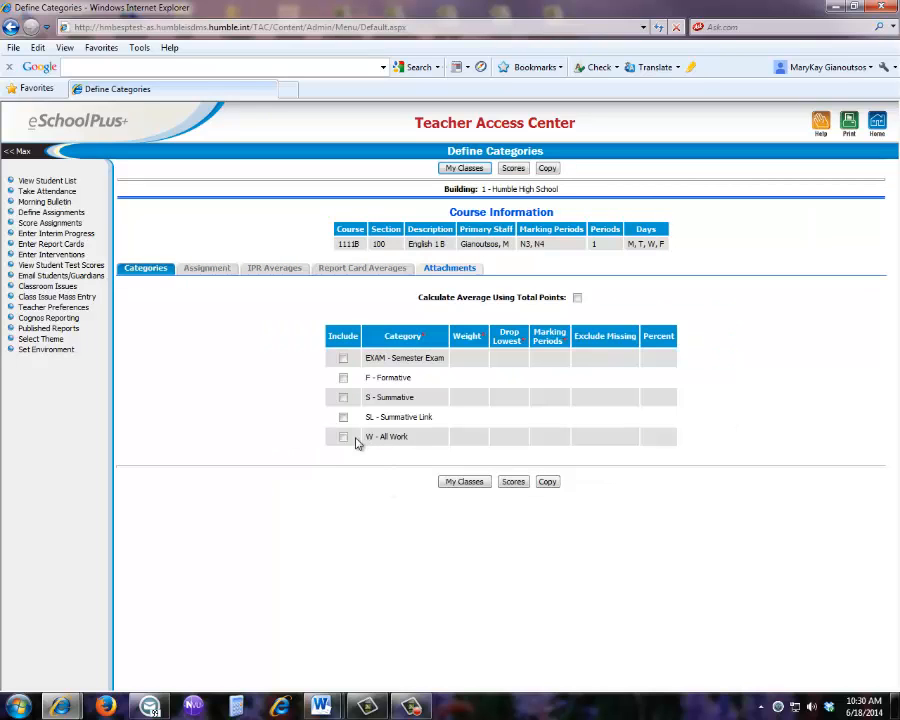
{"action": "left_click", "coordinate": [344, 378]}
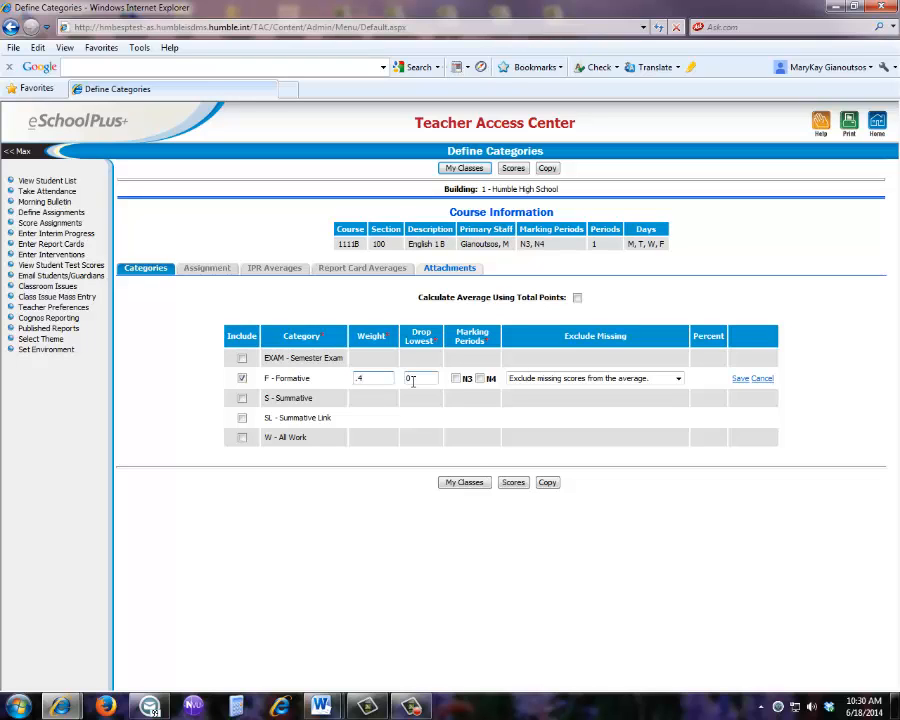
{"action": "left_click", "coordinate": [740, 378]}
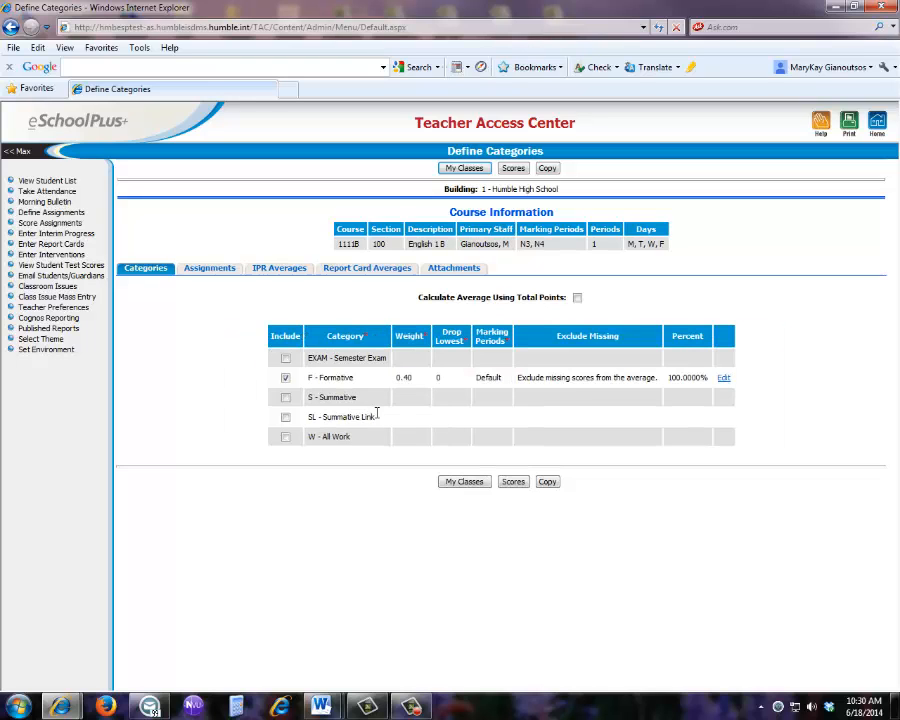
Step: Include the Summative category with a weight of 0.5 and save it
{"action": "left_click", "coordinate": [285, 398]}
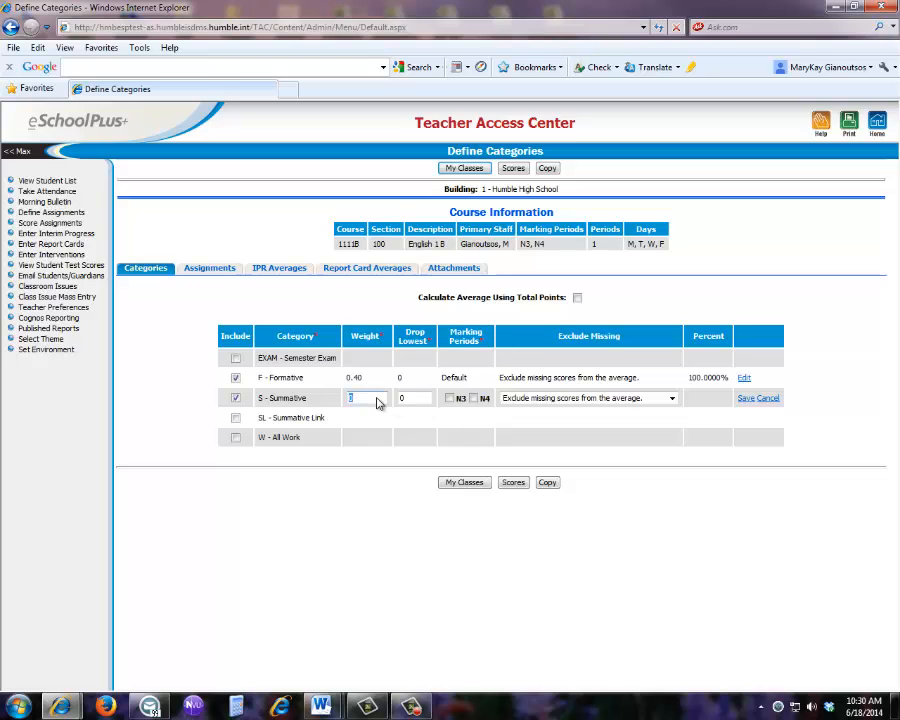
{"action": "type", "text": ".5"}
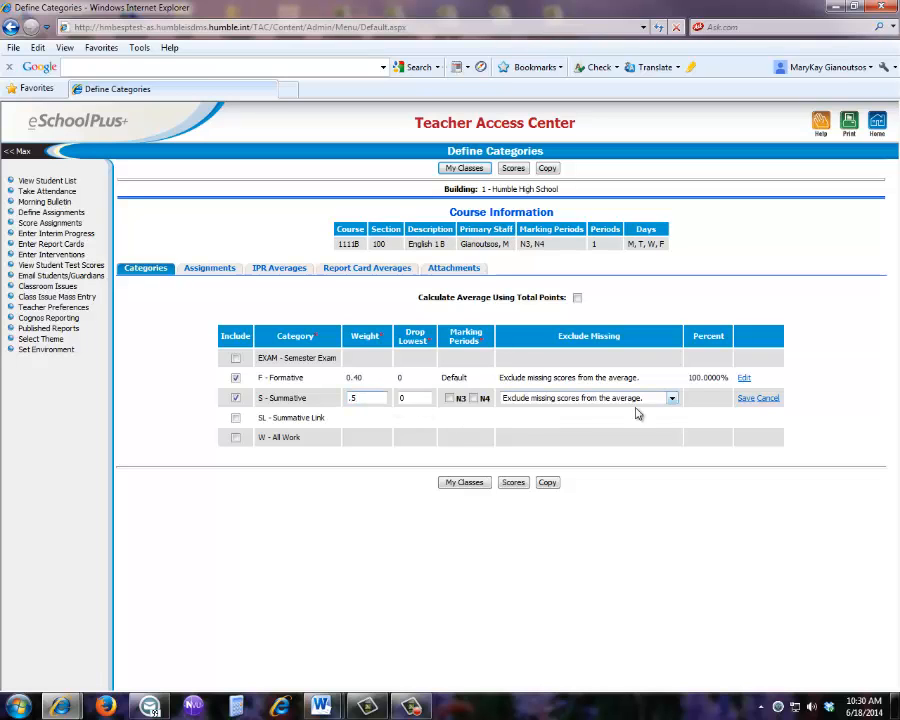
{"action": "left_click", "coordinate": [744, 399]}
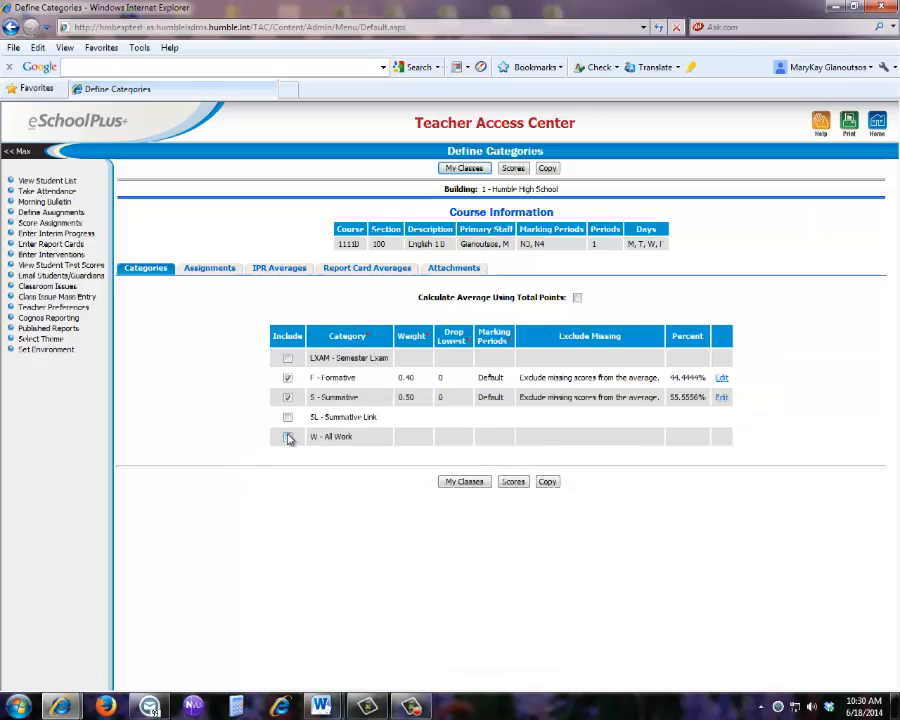
Step: Include and save the All Work category with a weight of 0.10, and remove it again
{"action": "left_click", "coordinate": [236, 437]}
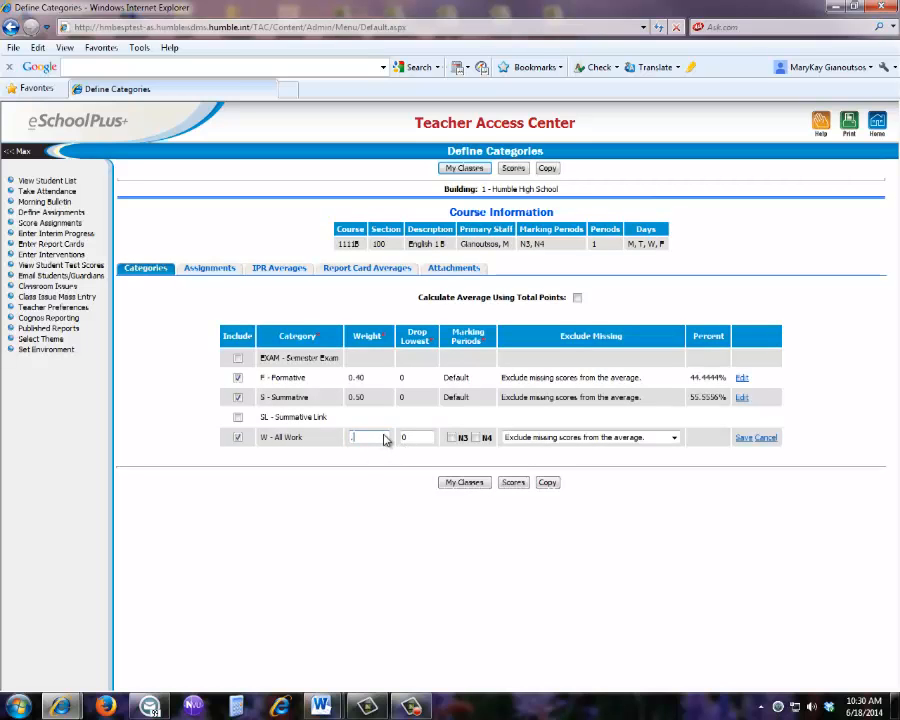
{"action": "left_click", "coordinate": [744, 438]}
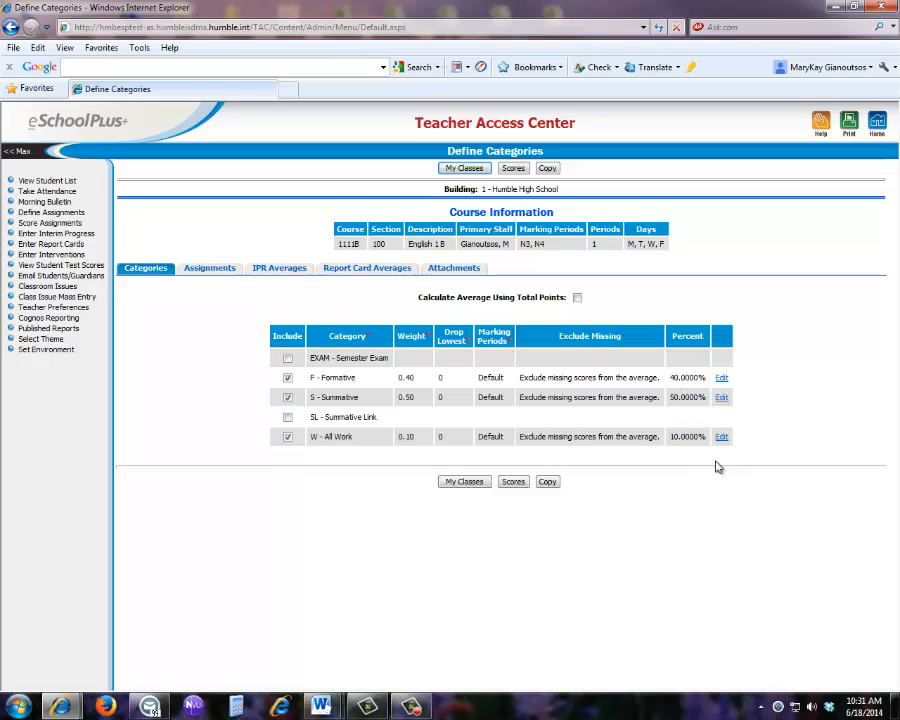
{"action": "left_click", "coordinate": [288, 437]}
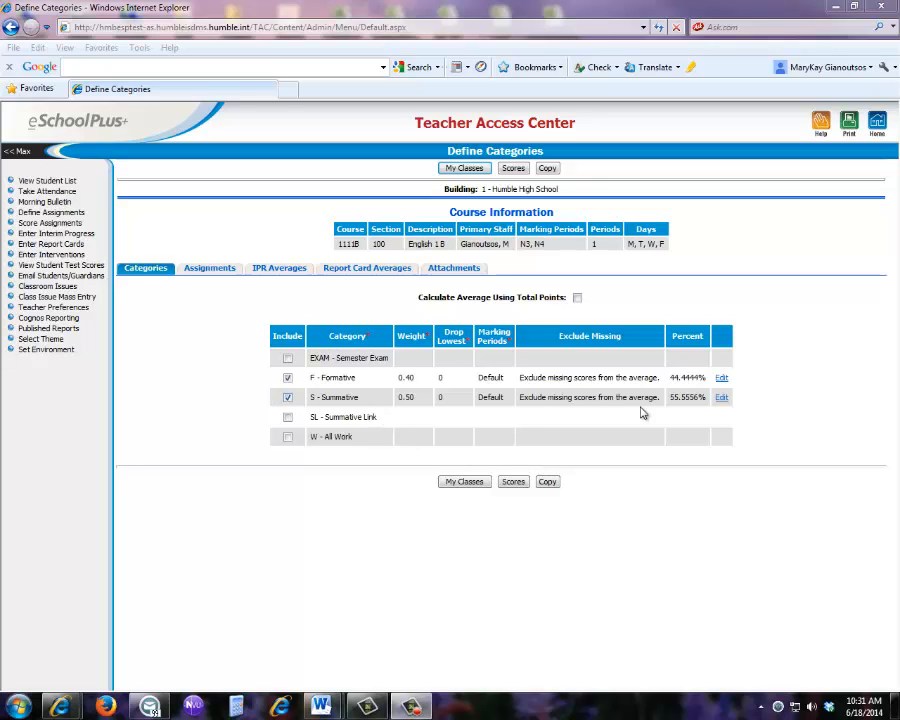
Step: Set the Summative category's weight to 0.6 and save the change
{"action": "left_click", "coordinate": [722, 397]}
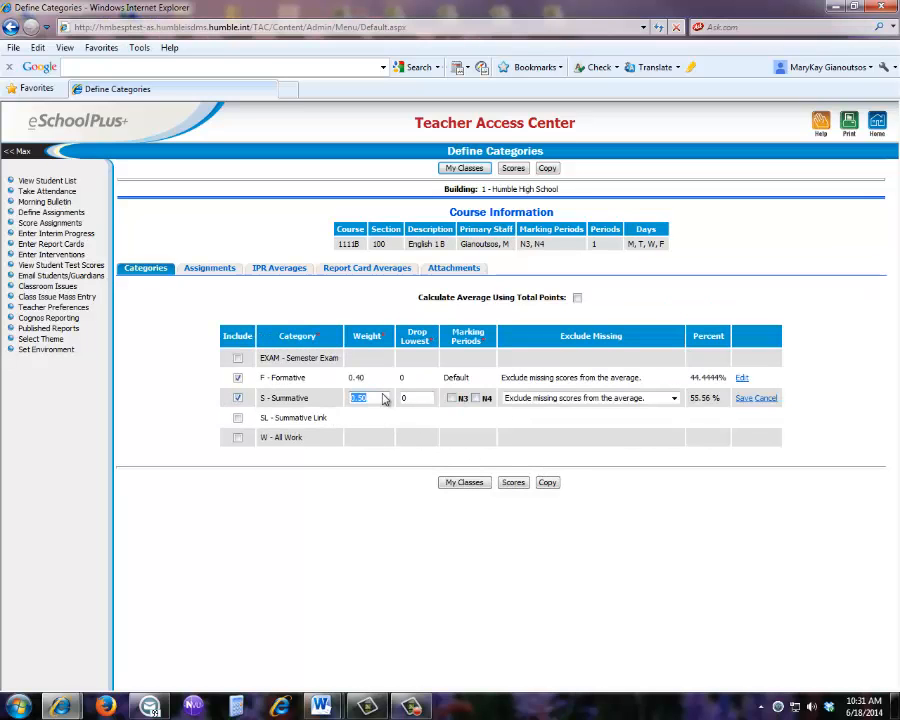
{"action": "type", "text": ".6"}
{"action": "left_click", "coordinate": [744, 400]}
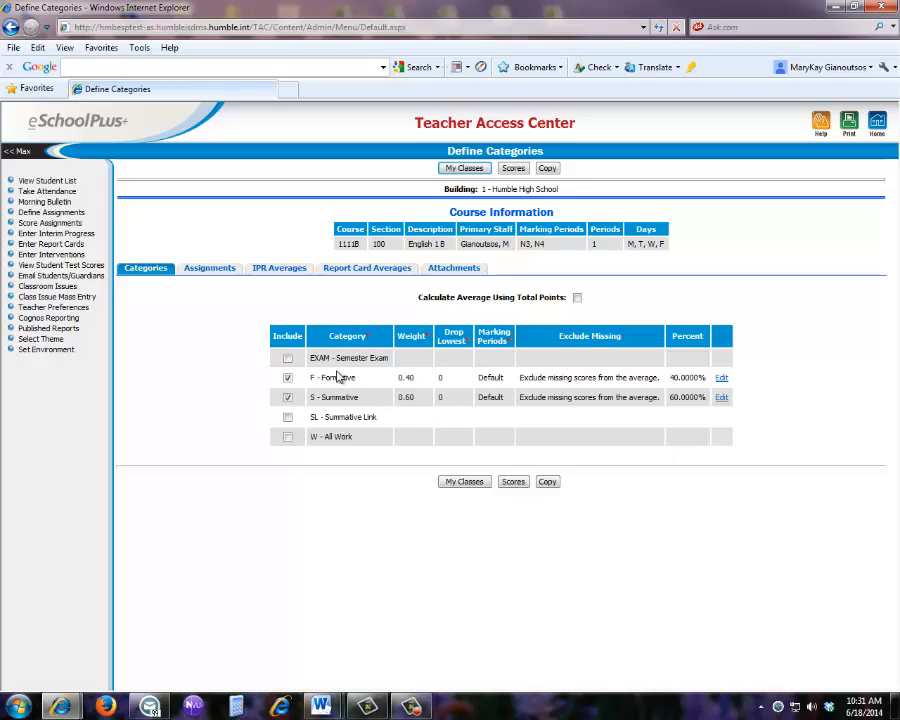
Step: View the English 1 B assignment definitions and return to the category definitions
{"action": "left_click", "coordinate": [210, 270]}
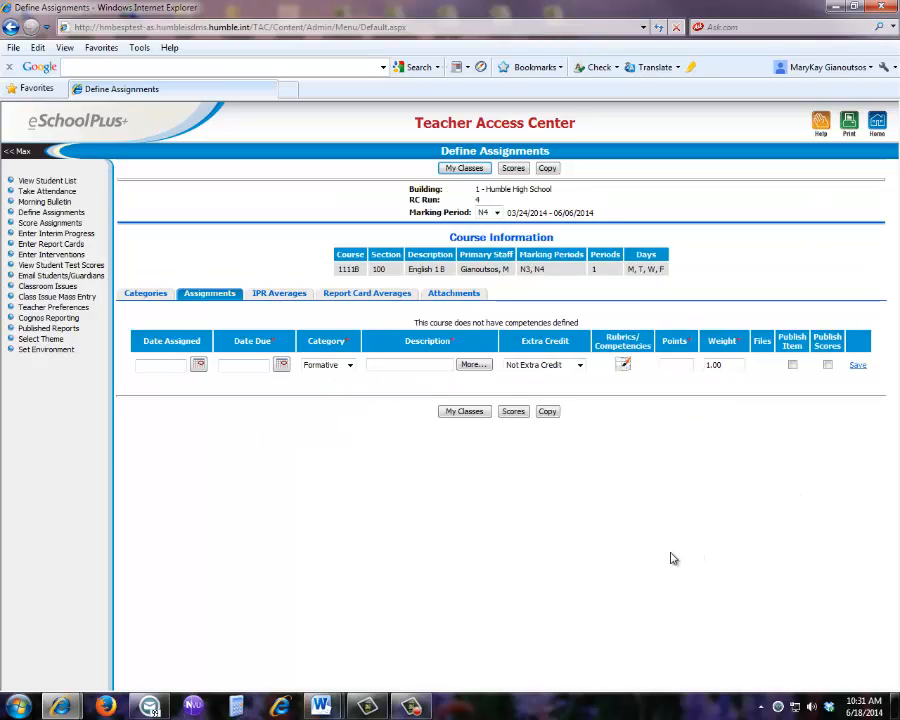
{"action": "left_click", "coordinate": [151, 294]}
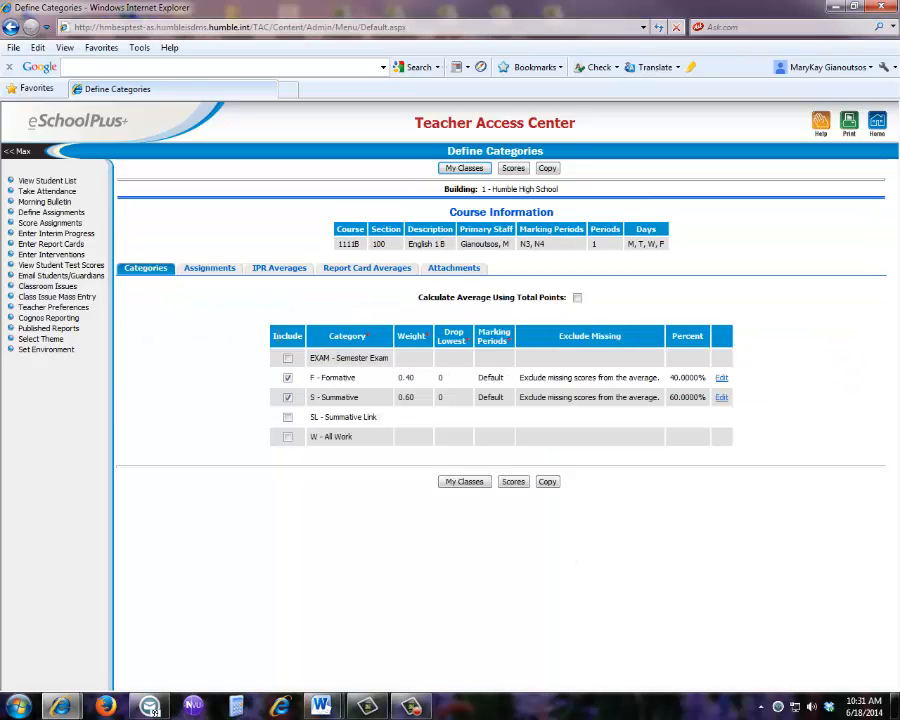